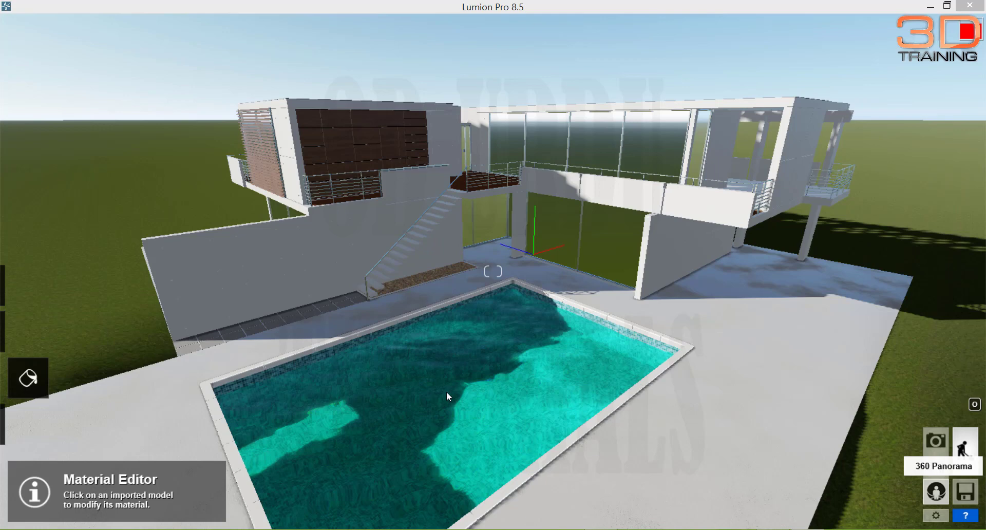
Place the Villa Cabrera model into the empty grassland landscape
left_click(966, 497)
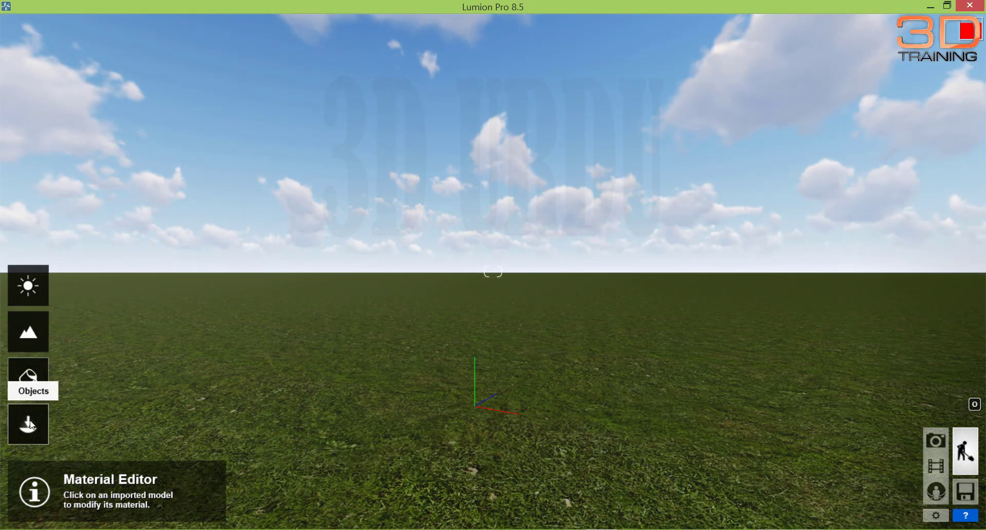
left_click(32, 425)
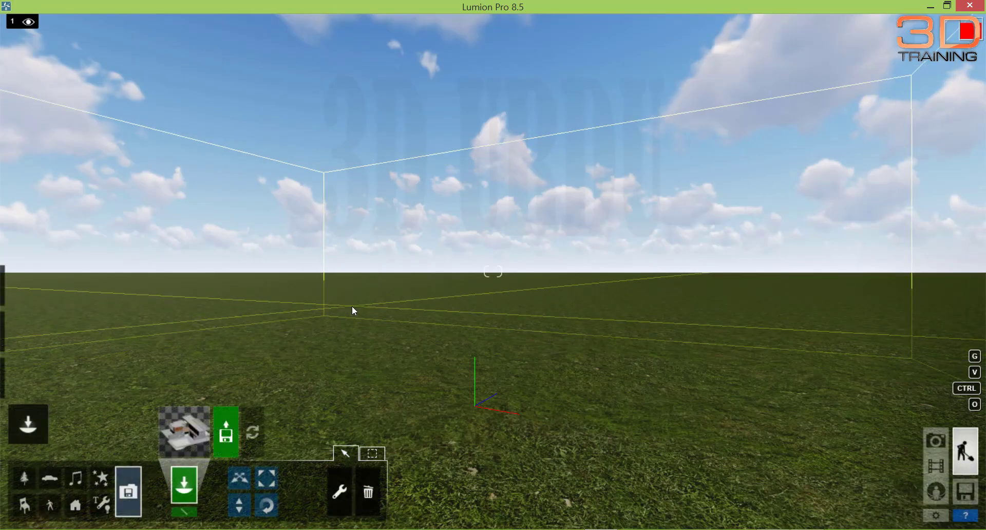
left_click(352, 306)
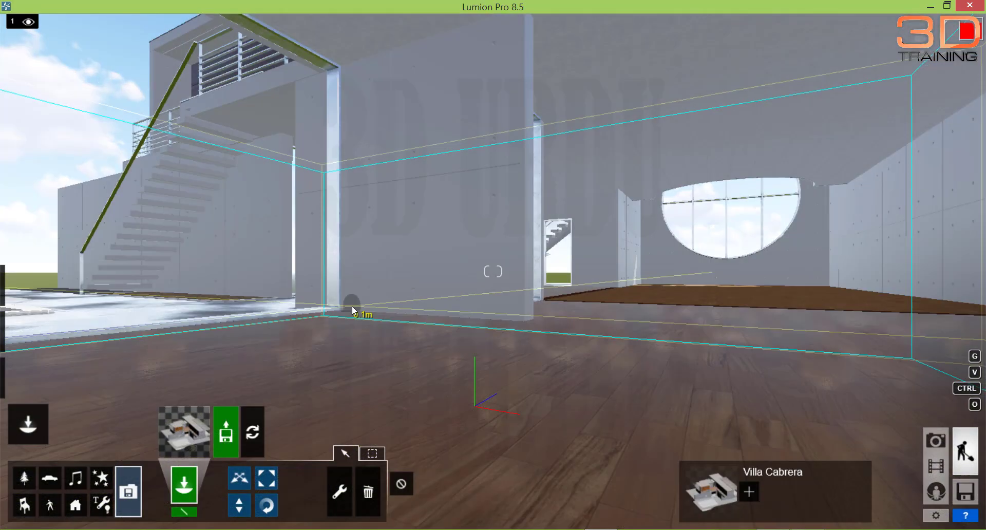
Move the camera sideways past the staircase, walkway and lawn toward the pool
key("a")
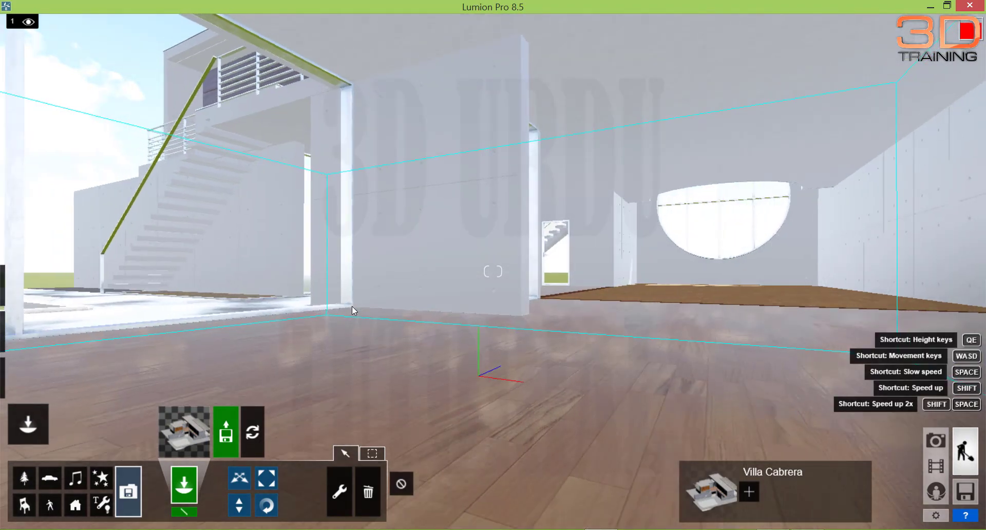
key("a")
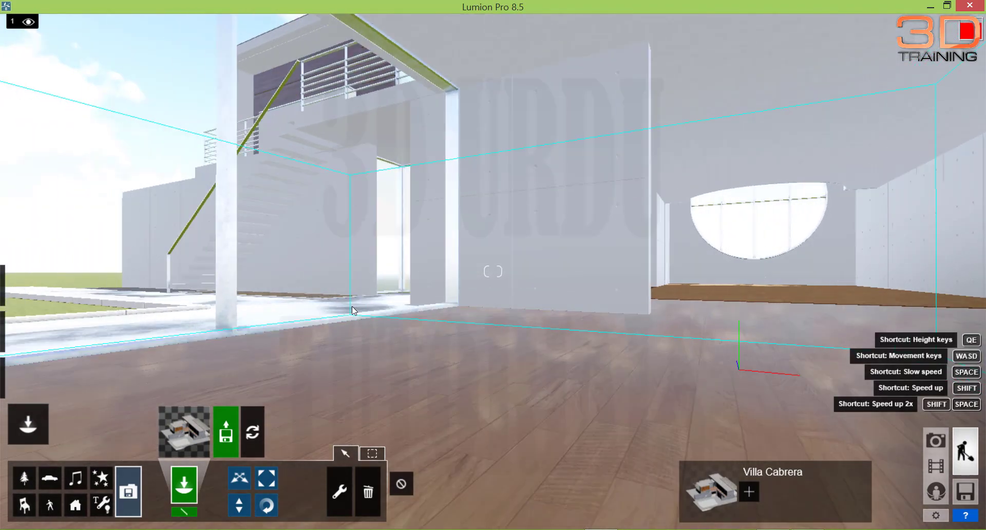
key("a")
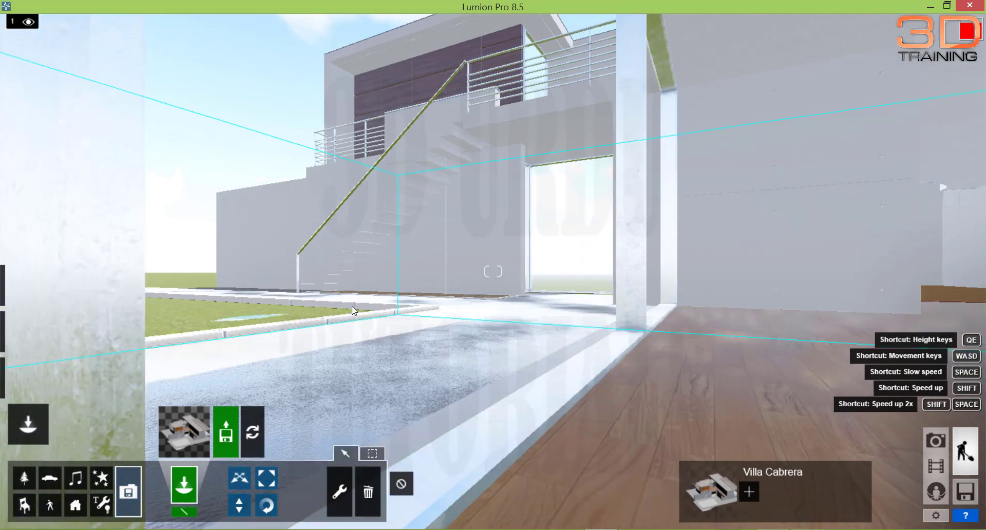
key("a")
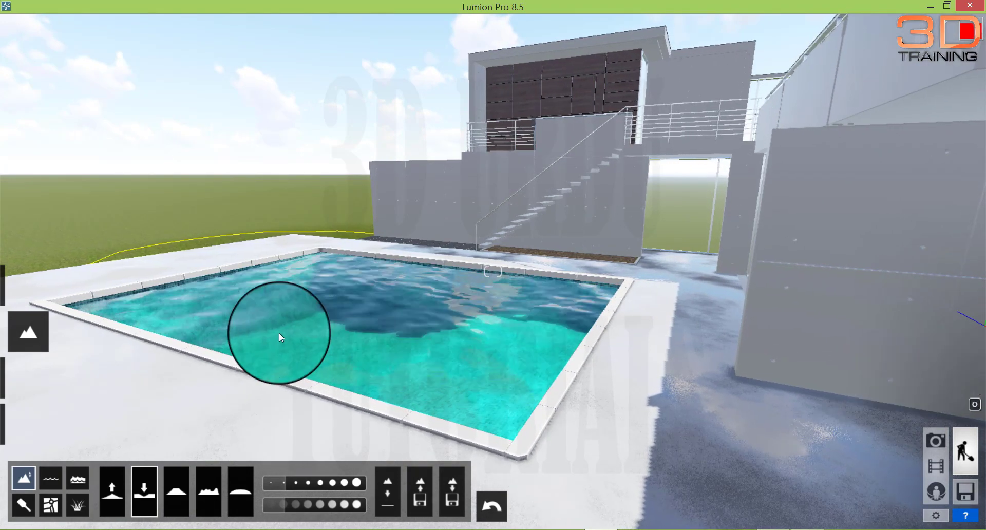
mouse_move(4, 377)
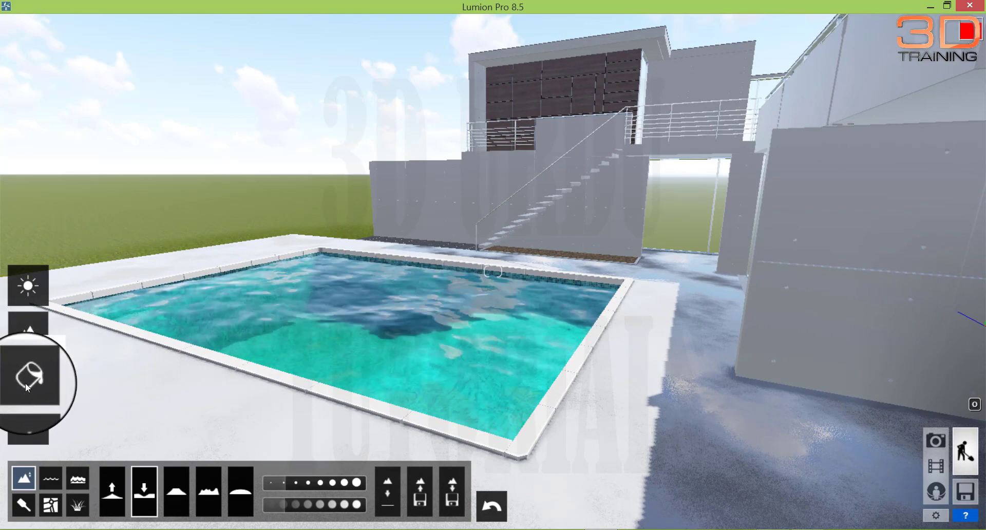
Switch from the terrain tools to the Material Editor (paint bucket)
left_click(26, 383)
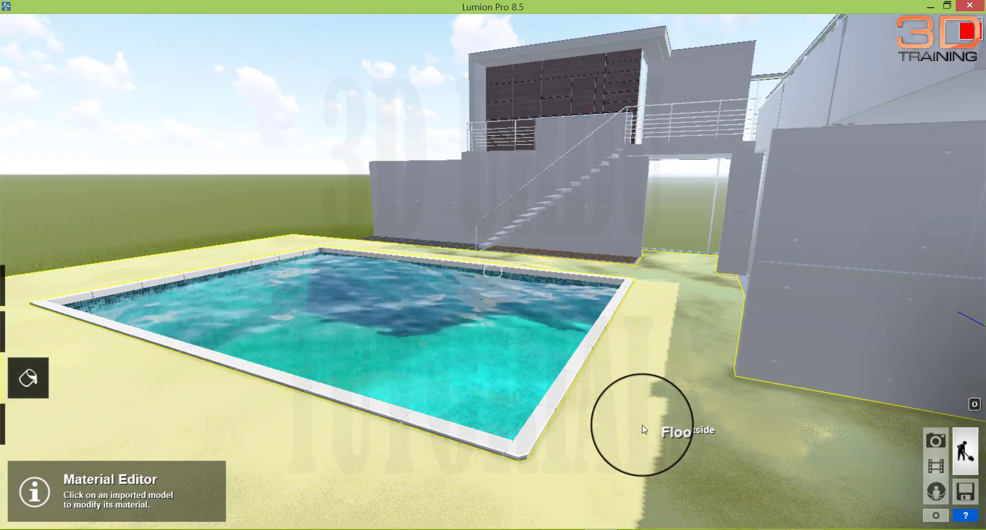
Pave the pool deck with Outdoor Bricks 001 1024, then select the pool water's material
left_click(644, 429)
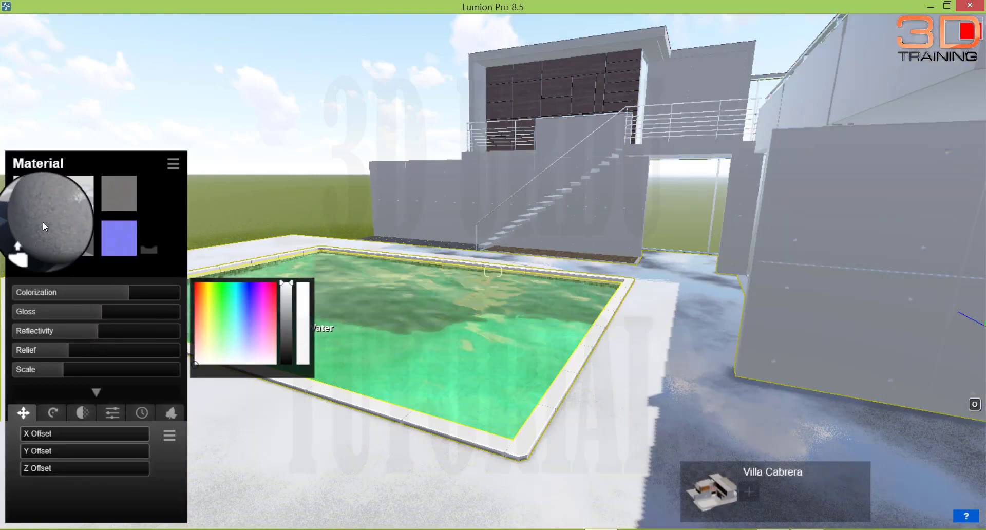
left_click(42, 220)
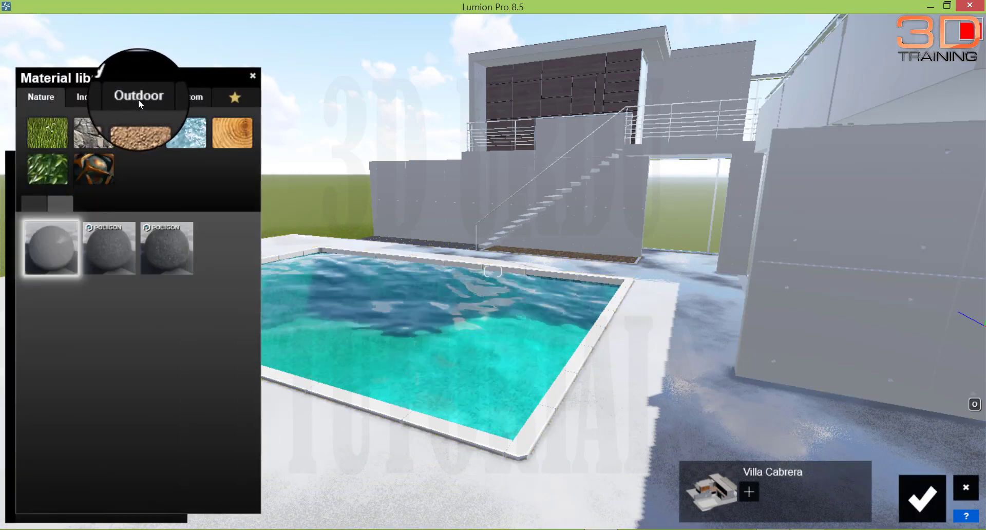
left_click(138, 97)
left_click(138, 97)
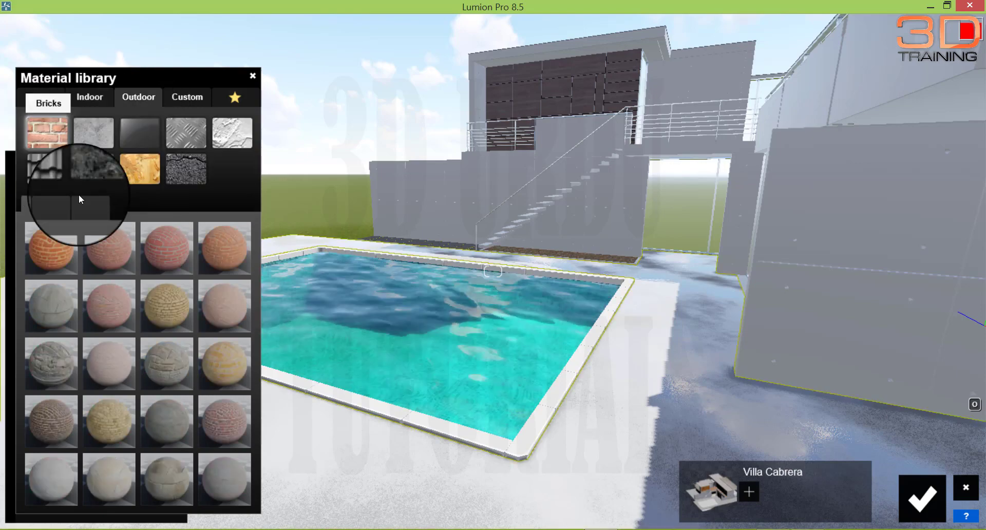
left_click(51, 248)
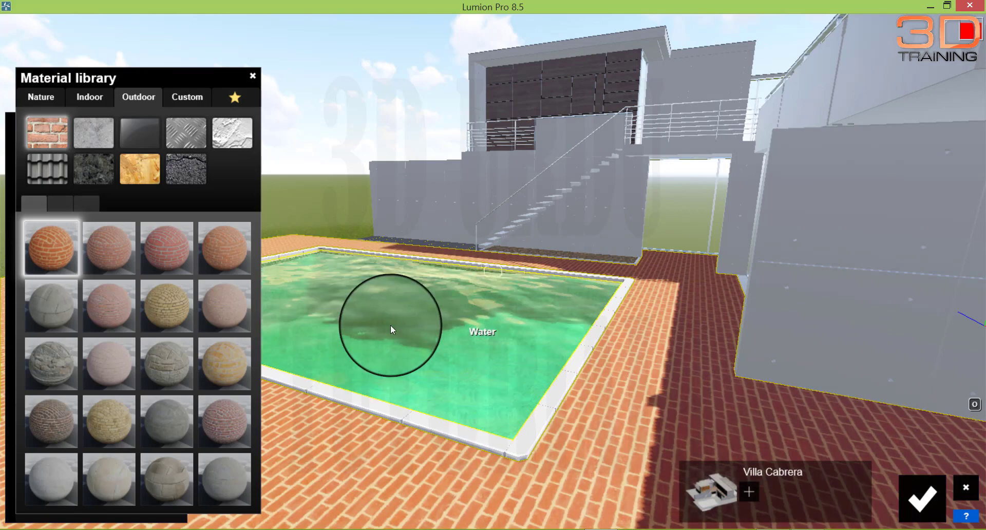
left_click(395, 332)
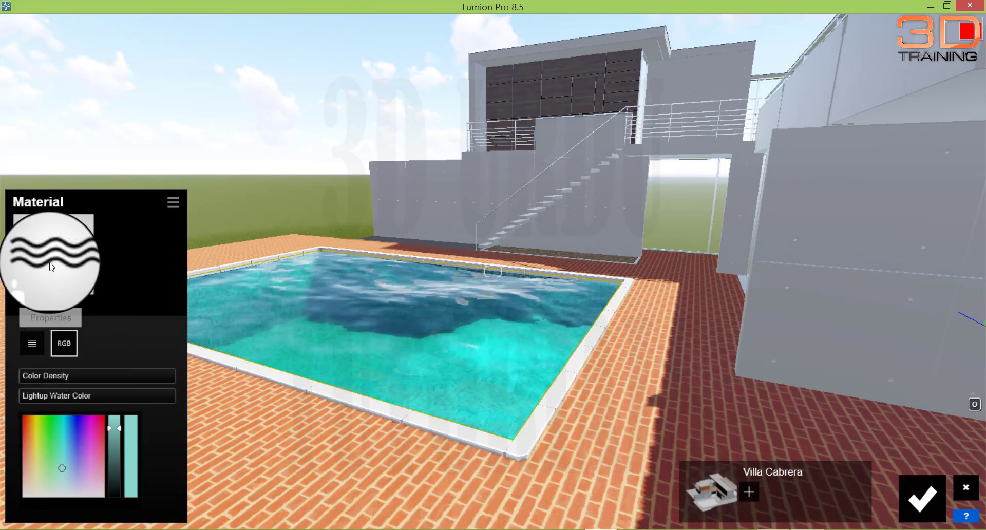
Apply the Custom Water material to the pool and drop its Wave Height from 0.4 to 0.2
left_click(64, 265)
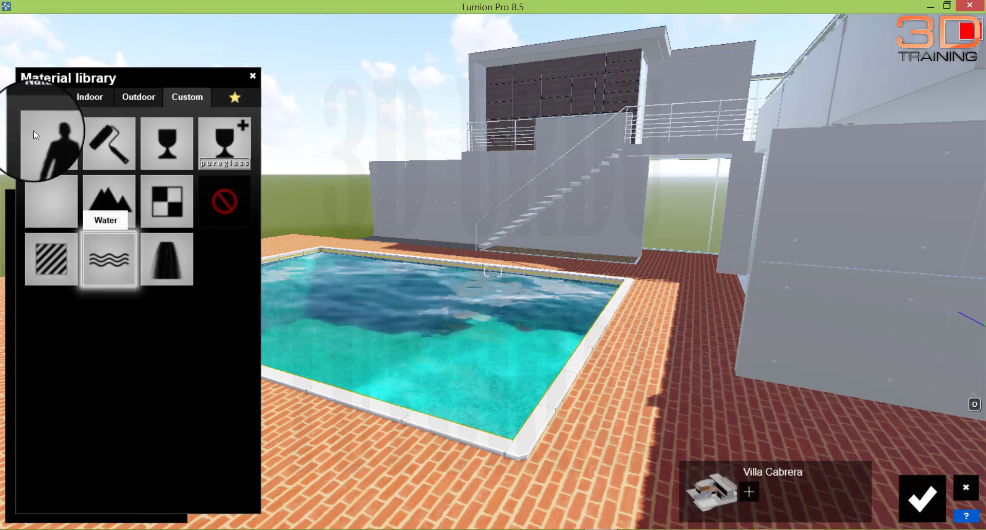
left_click(111, 261)
left_click(439, 369)
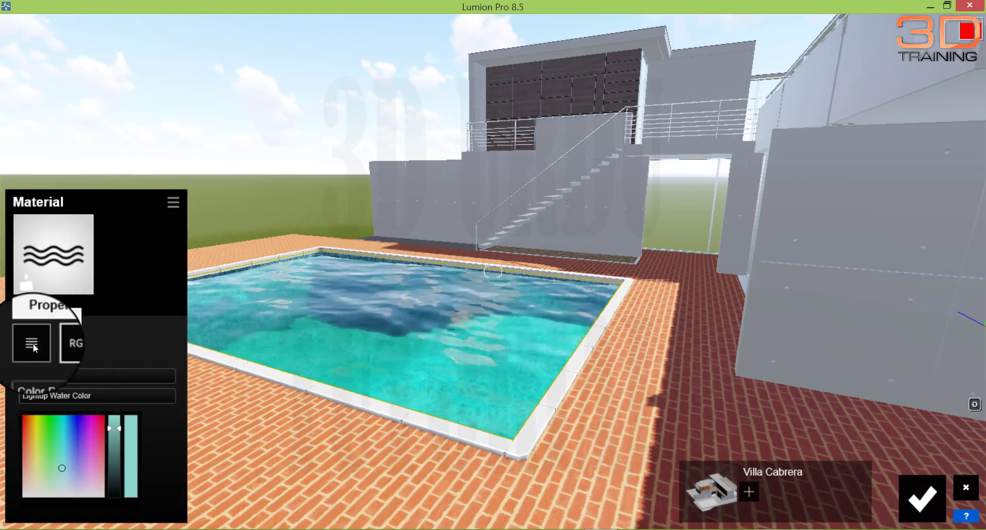
left_click(35, 348)
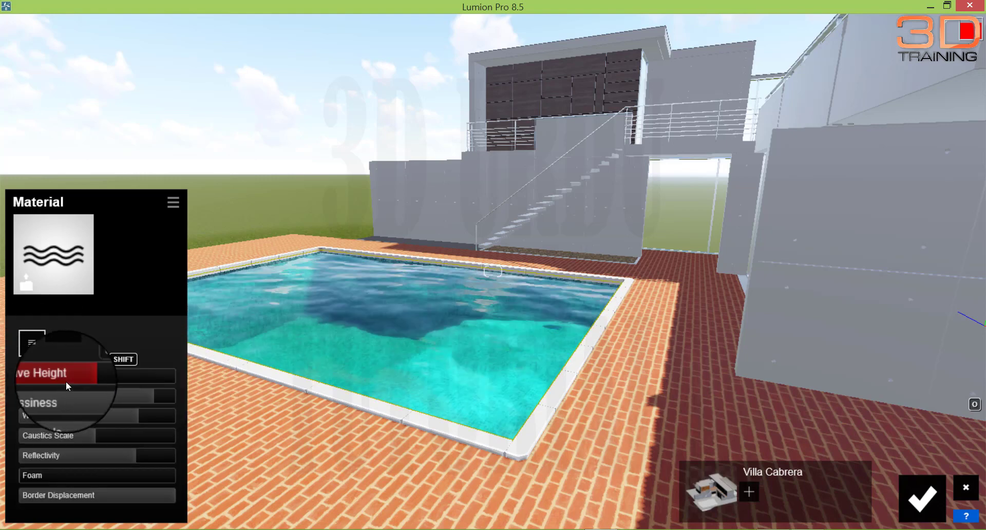
left_click_drag(86, 381, 31, 380, "shift")
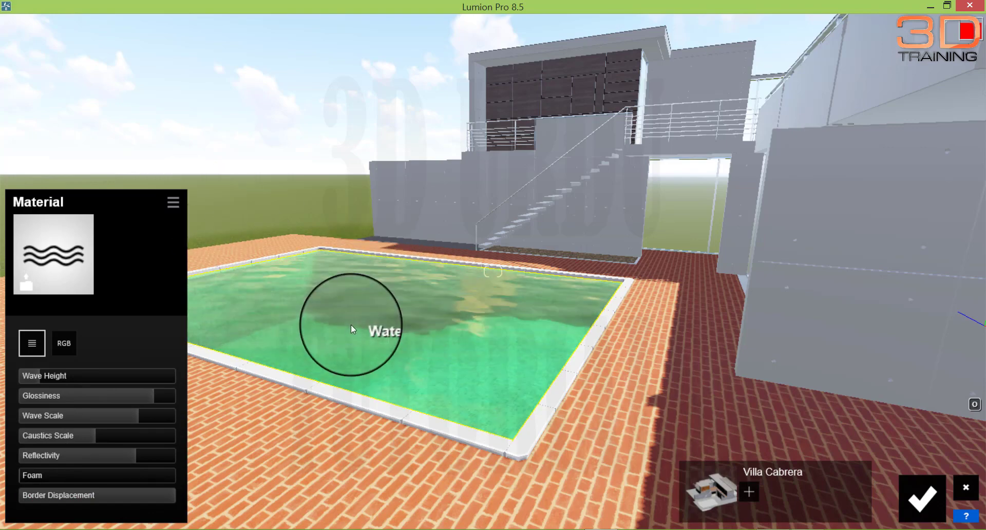
key("a")
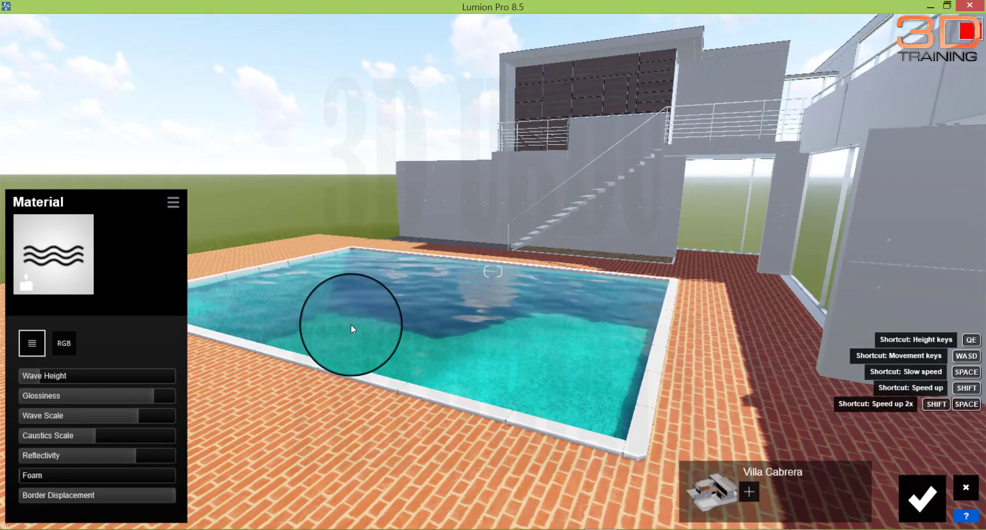
key("w")
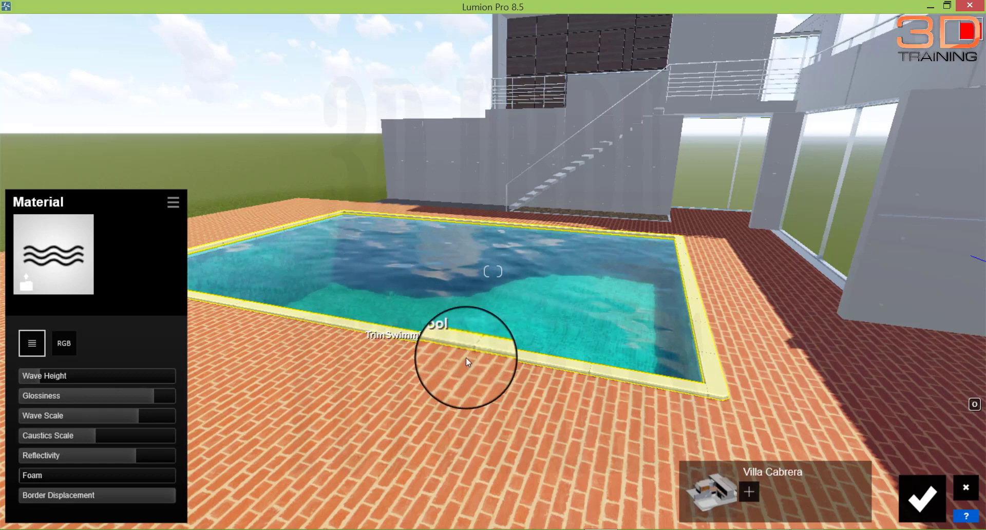
key("w")
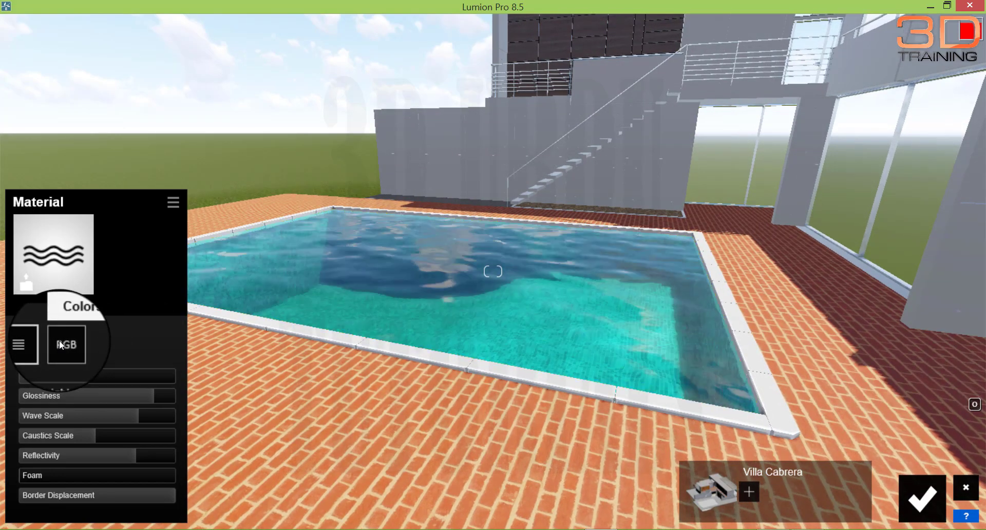
Change the Lightup Water Color from cyan to a deeper blue using the RGB wheel
left_click(60, 345)
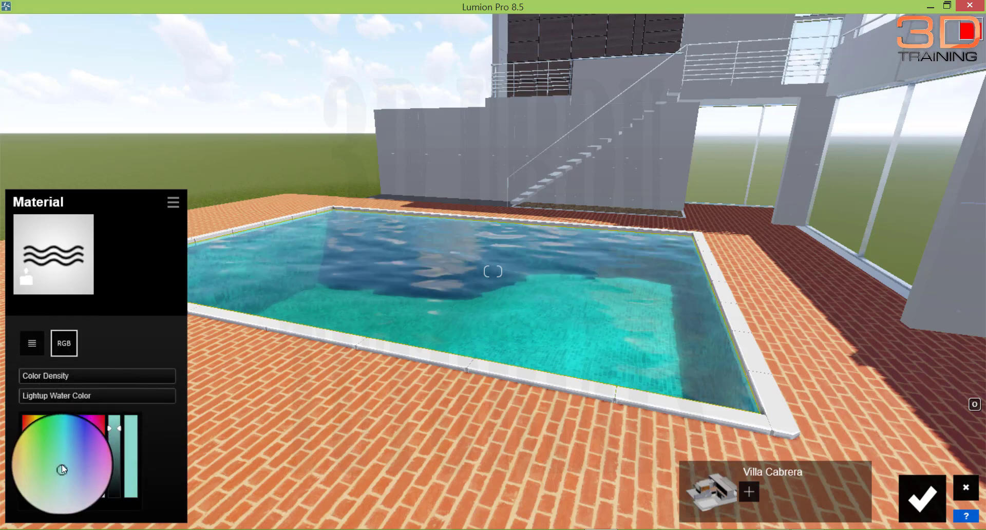
mouse_move(62, 468)
left_mouse_down()
mouse_move(23, 426)
mouse_move(87, 478)
left_mouse_up()
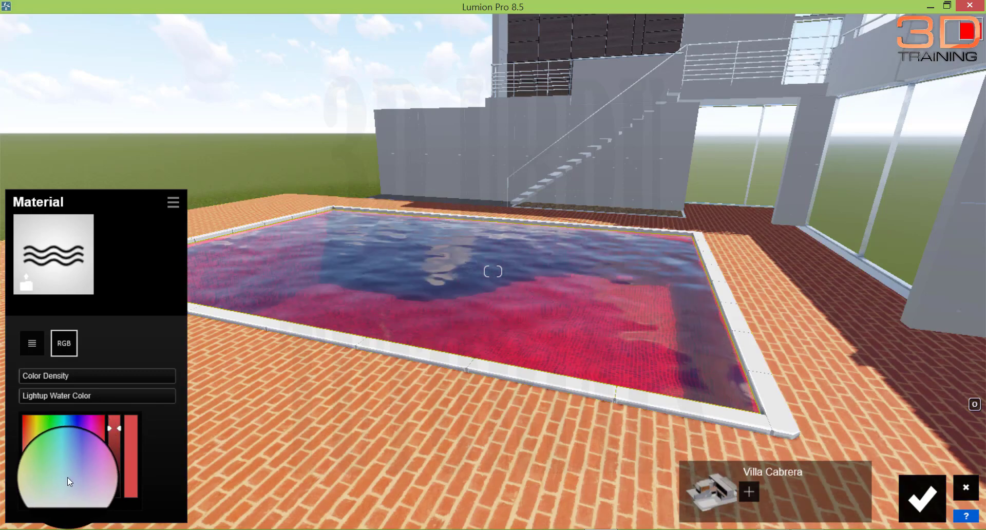
left_click(69, 479)
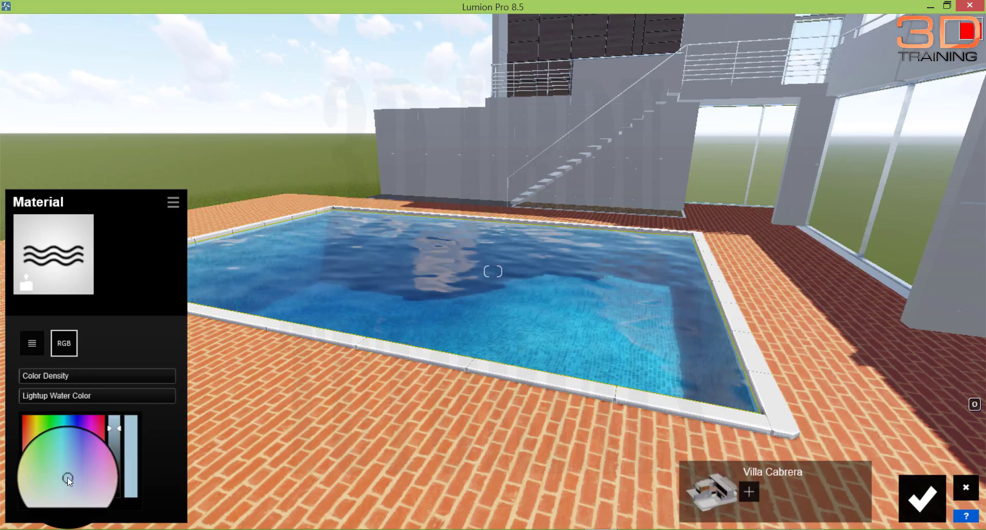
left_click(32, 342)
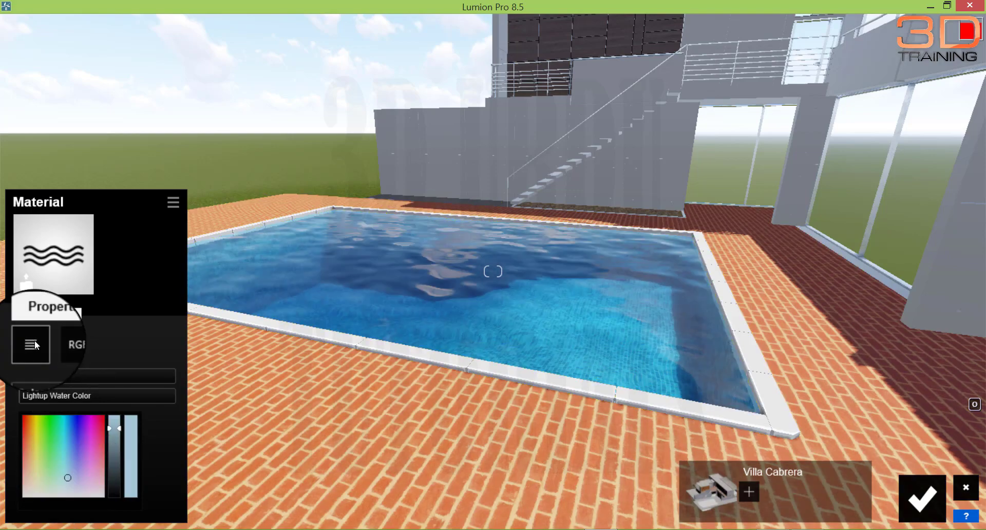
left_click(35, 340)
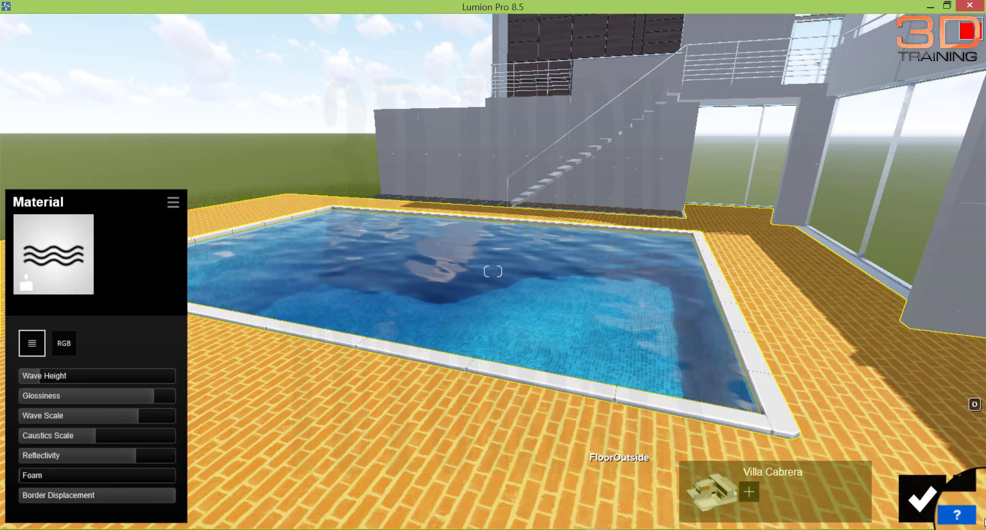
Accept the brick and water materials and switch to Photo mode
left_click(928, 507)
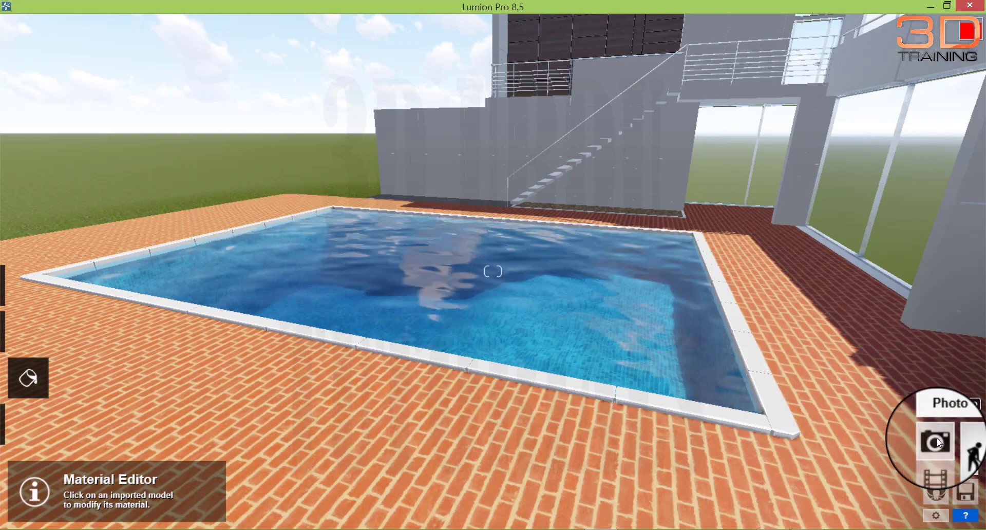
left_click(935, 441)
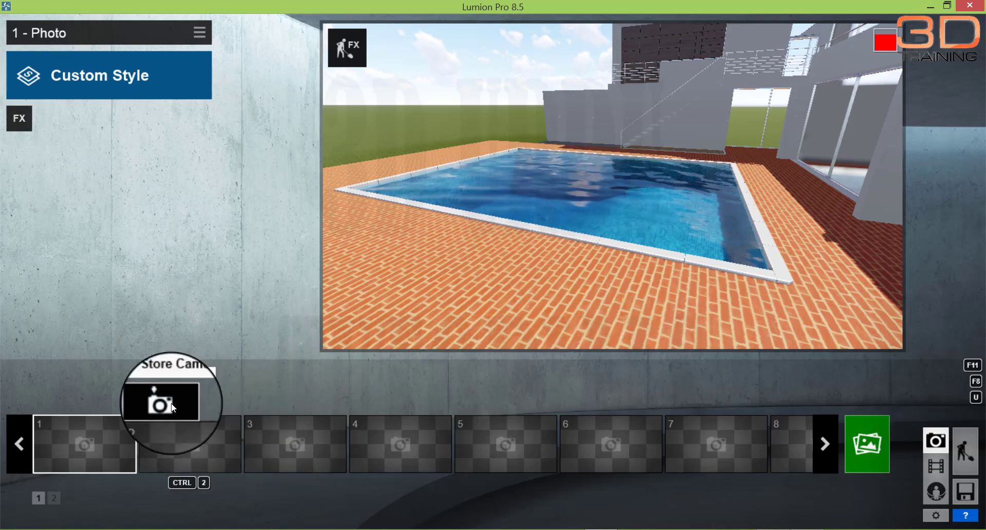
mouse_move(84, 443)
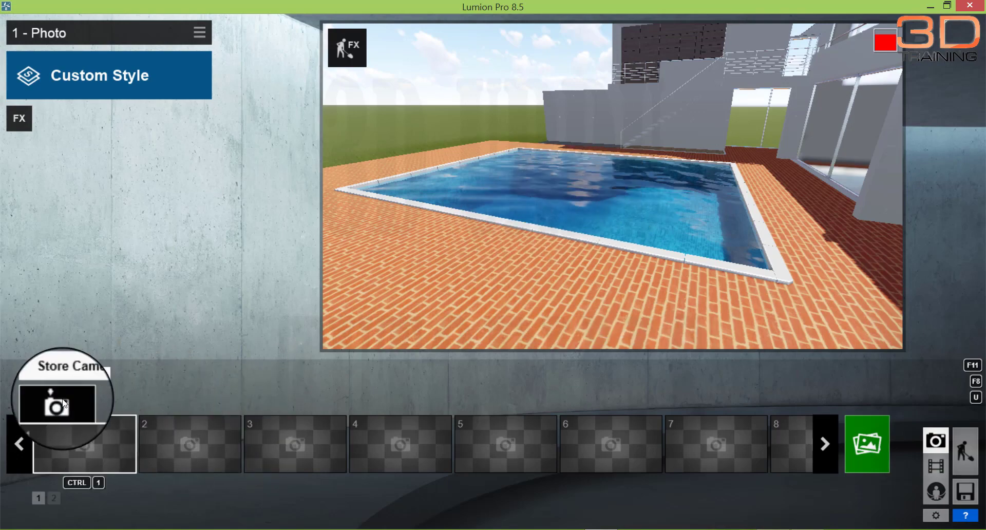
Store the view in photo slot 1, turning and moving the camera closer to the pool
left_click(59, 401)
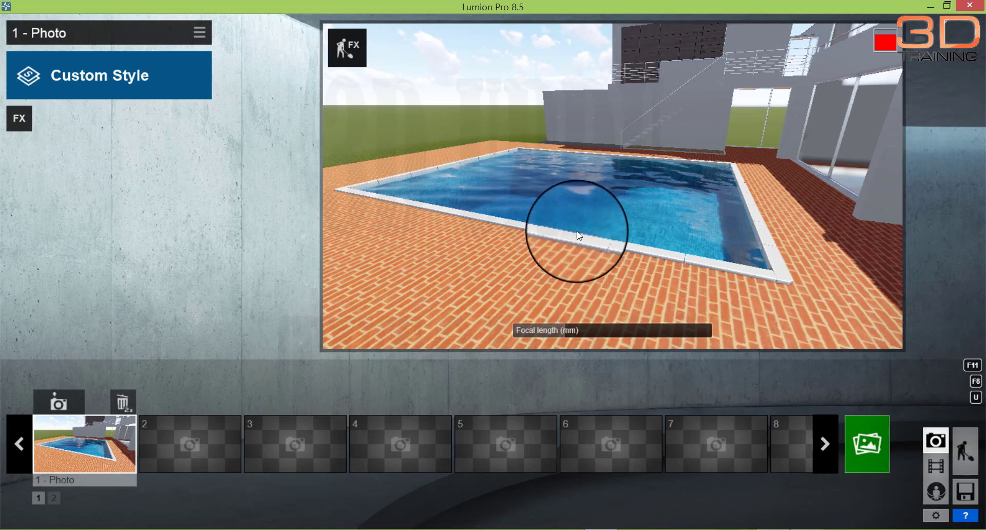
scroll(588, 216, "up", 5)
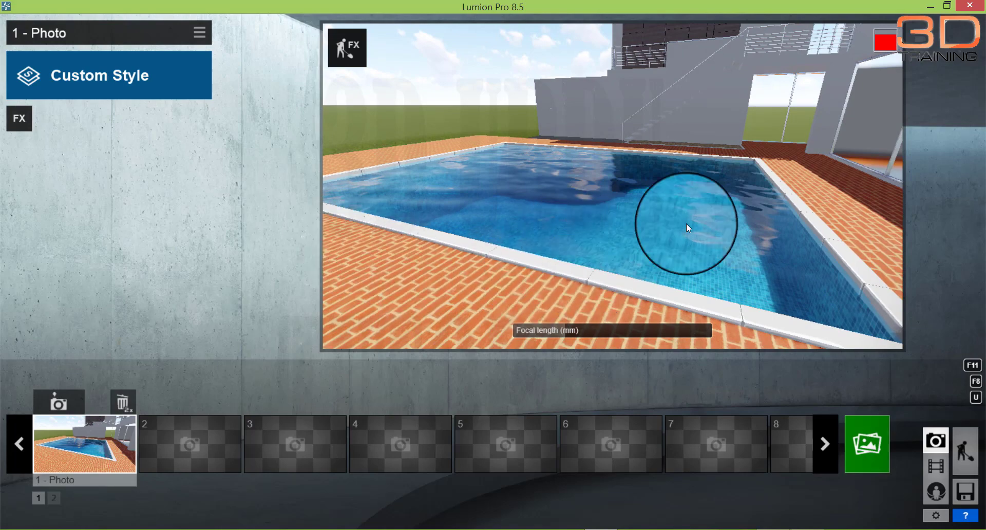
mouse_move(668, 228)
right_mouse_down()
mouse_move(631, 231)
mouse_move(645, 227)
right_mouse_up()
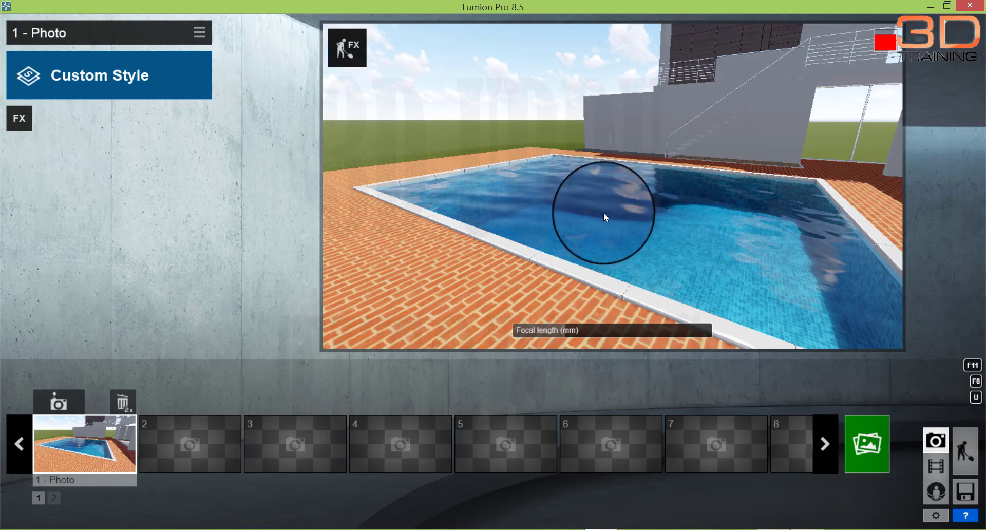
key("w")
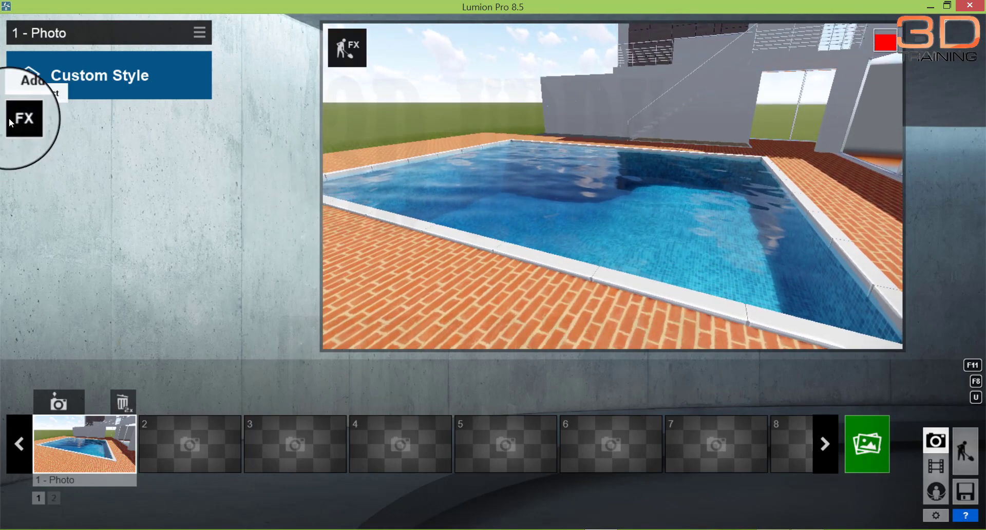
Add a Light and Shadow Reflection effect with speedray Reflections on at High quality
left_click(17, 120)
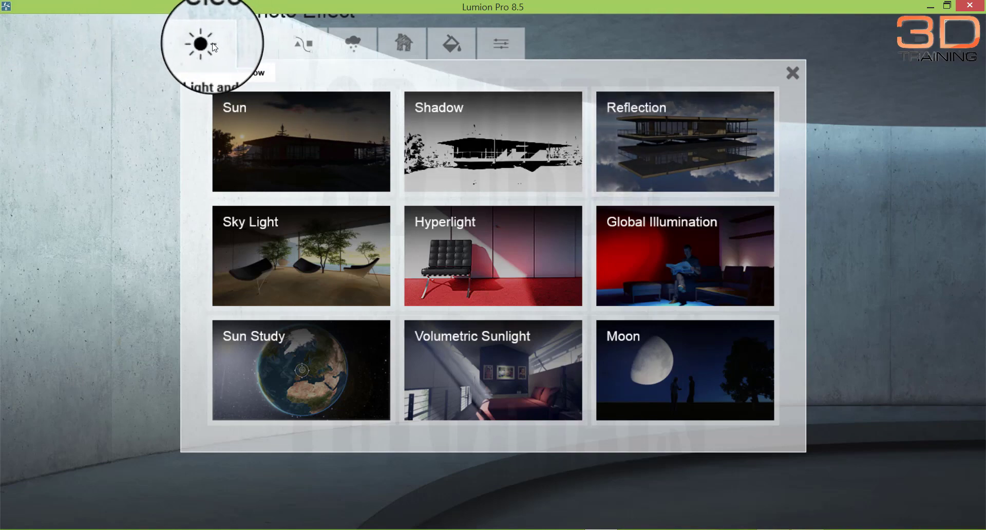
left_click(667, 142)
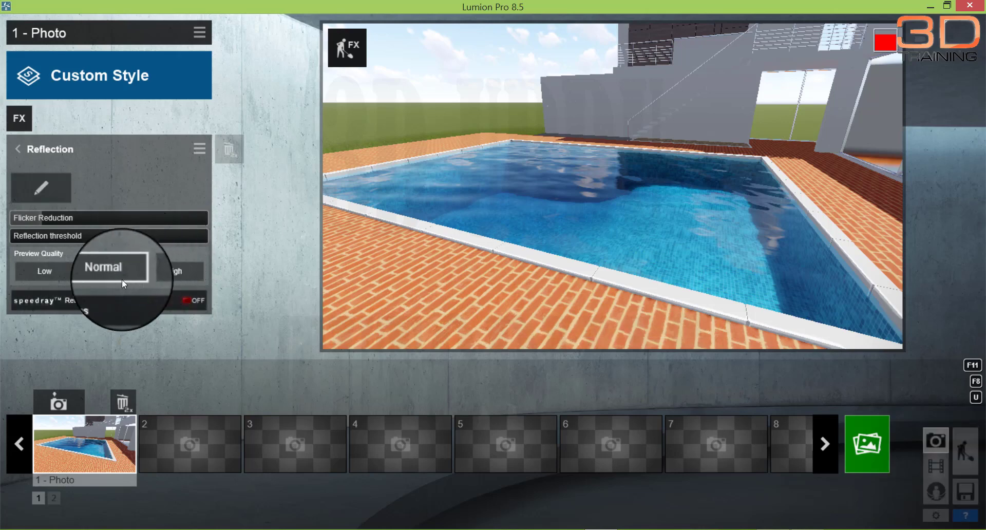
left_click(187, 303)
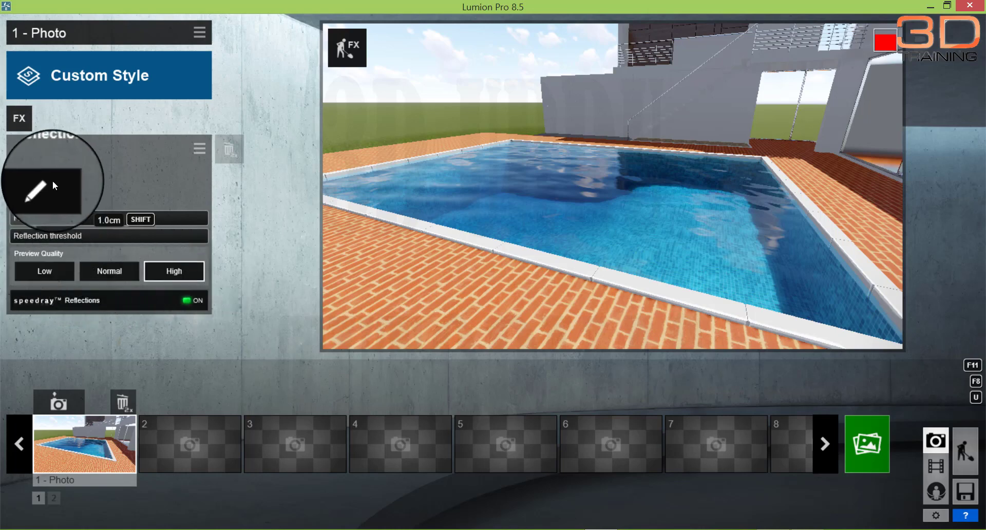
mouse_move(41, 187)
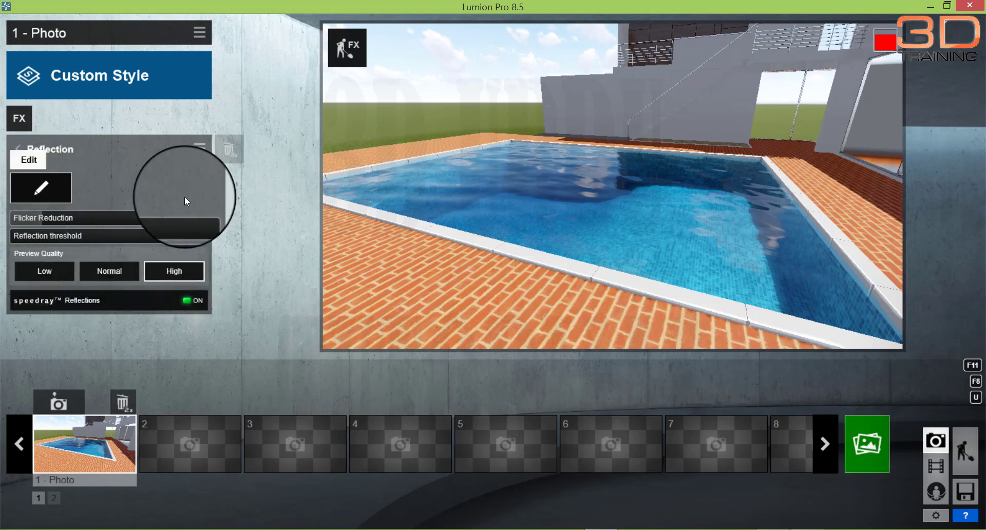
key("F11")
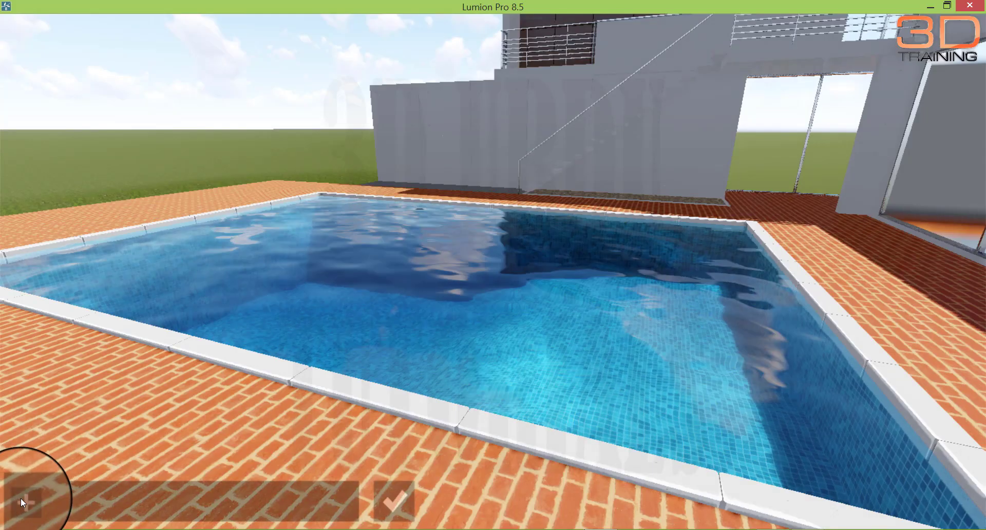
mouse_move(24, 501)
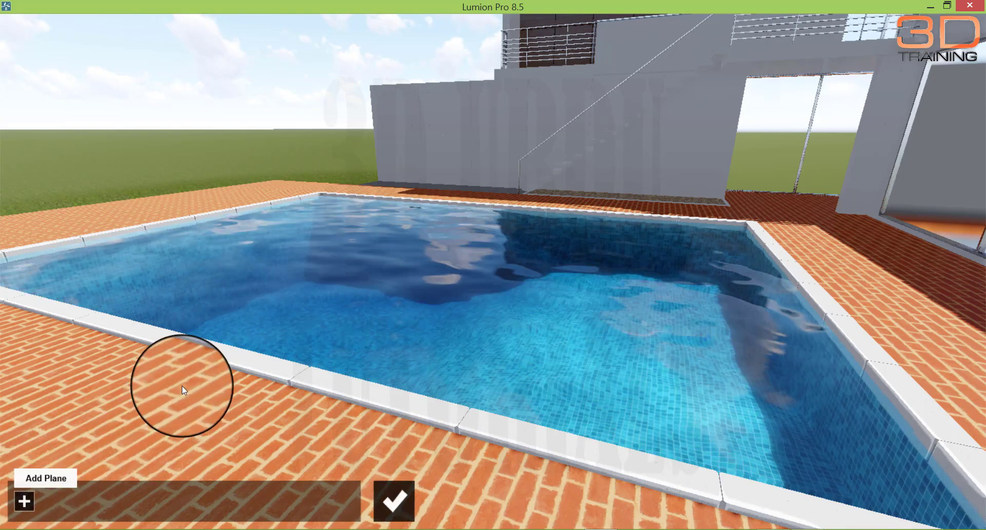
Add the pool water surface as a reflection plane and confirm back to Photo mode
left_click(392, 291)
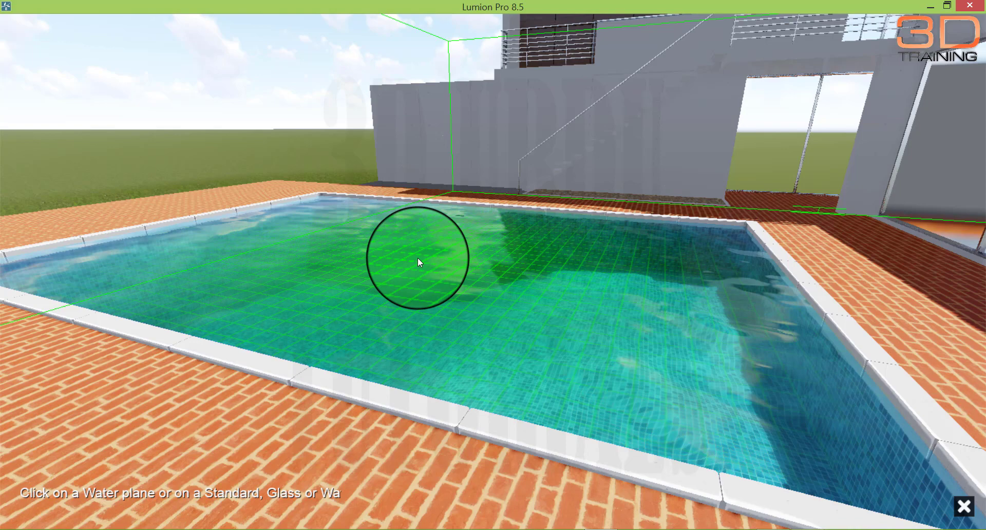
left_click(515, 246)
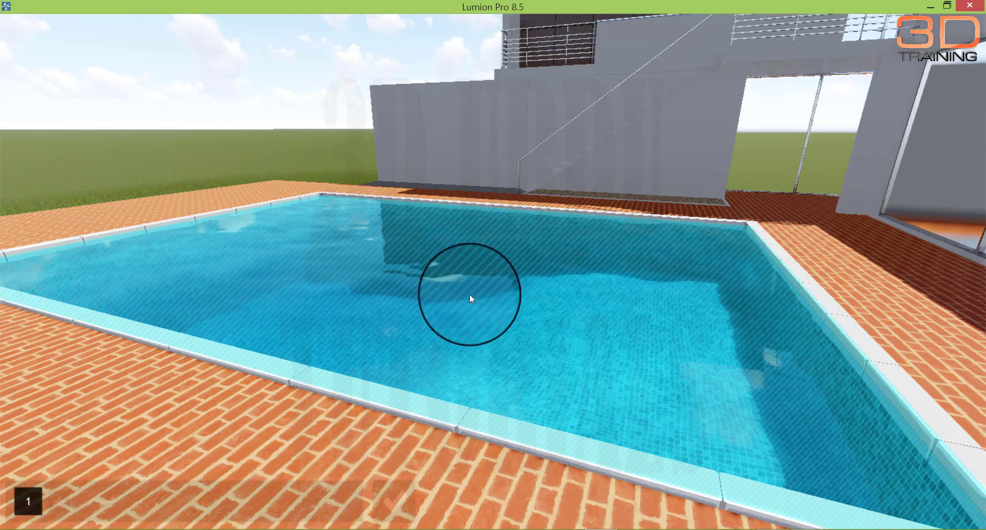
mouse_move(395, 501)
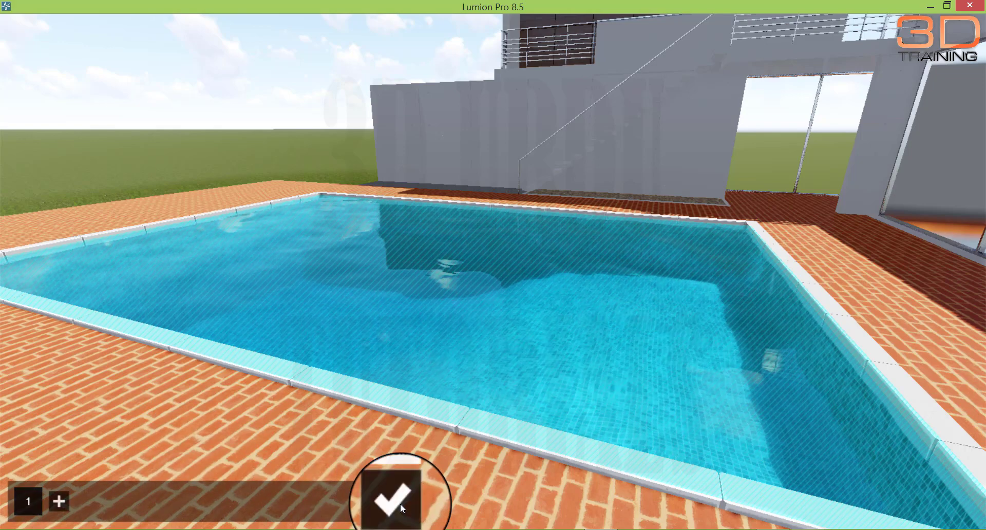
left_click(402, 506)
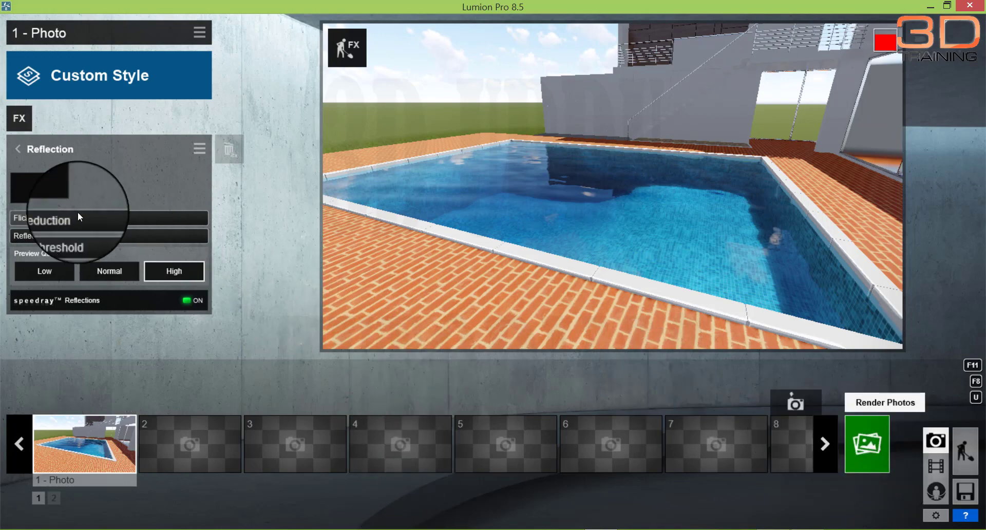
Raise the reflection's Flicker Reduction to 0.5
mouse_move(39, 218)
left_mouse_down()
mouse_move(140, 222)
mouse_move(26, 238)
mouse_move(105, 235)
left_mouse_up()
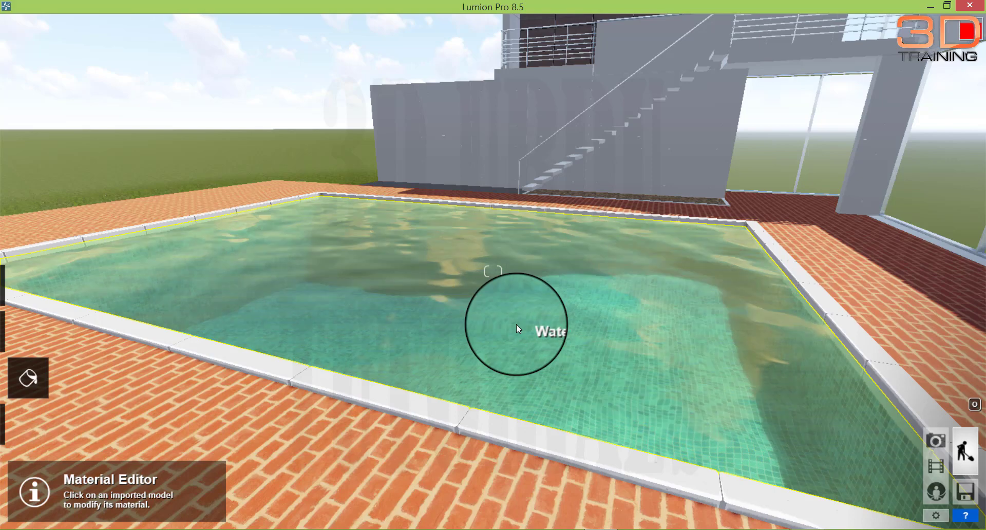
Set the pool water material's Caustics Scale to 0.5 and confirm the material changes
left_click(516, 325)
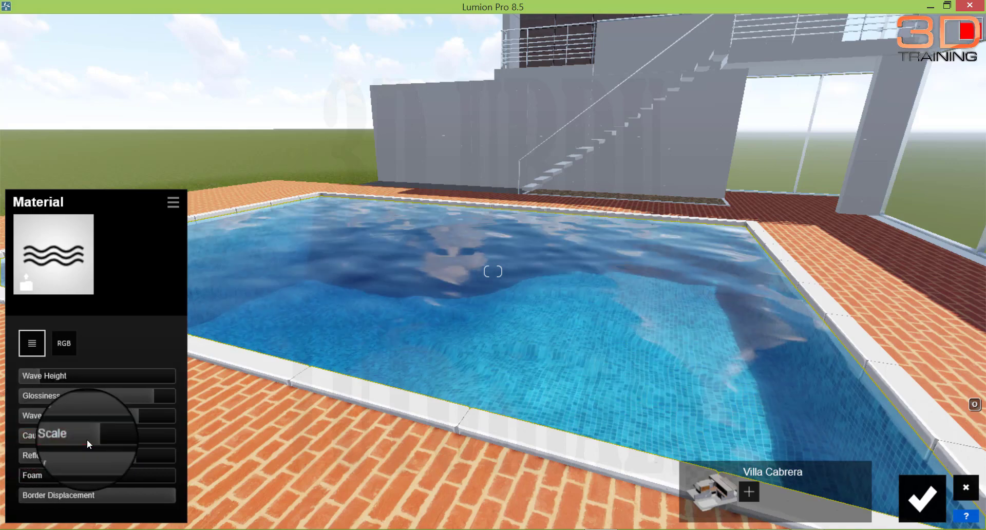
mouse_move(87, 438)
left_mouse_down()
mouse_move(102, 439)
mouse_move(77, 436)
mouse_move(88, 422)
mouse_move(108, 422)
left_mouse_up()
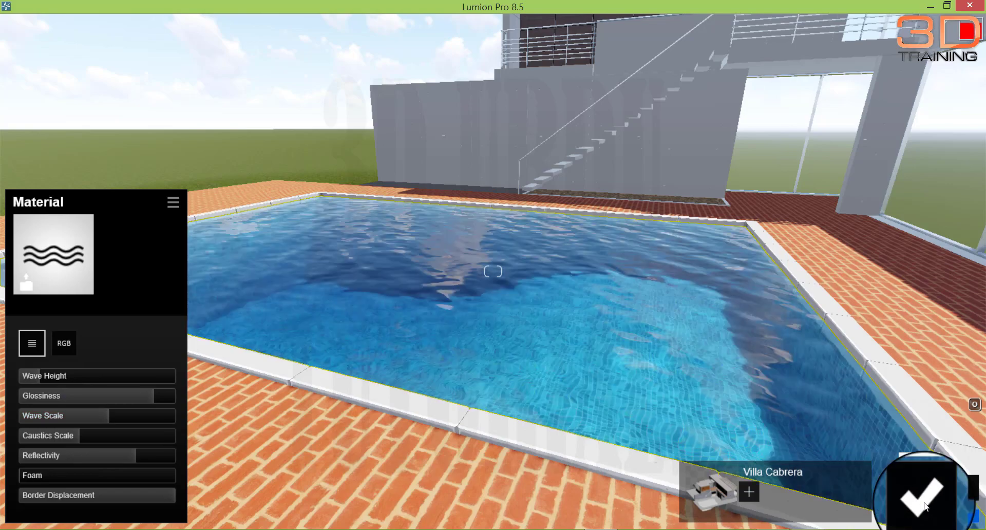
left_click(921, 511)
key("s")
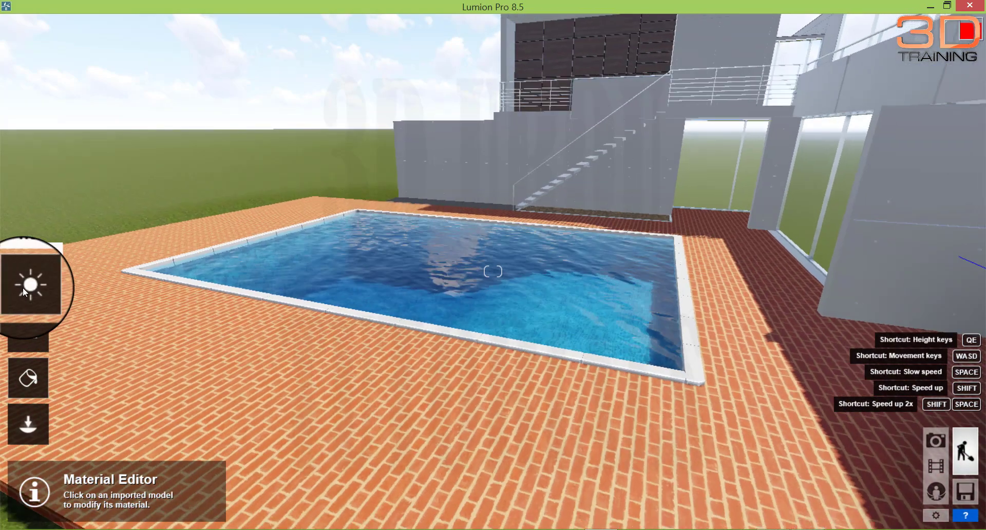
Open the Ocean settings under the Landscape tools, leaving the ocean switched off
left_click(23, 287)
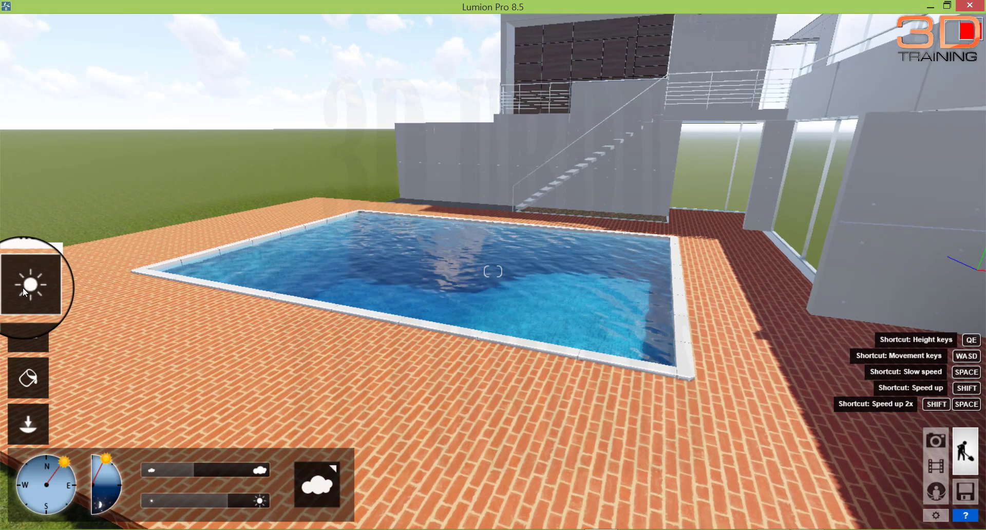
left_click(30, 334)
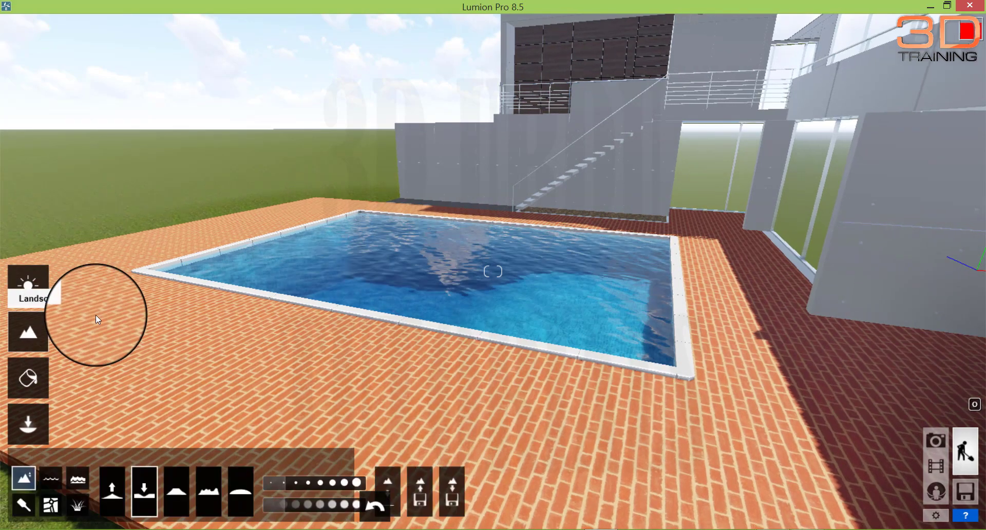
left_click(82, 481)
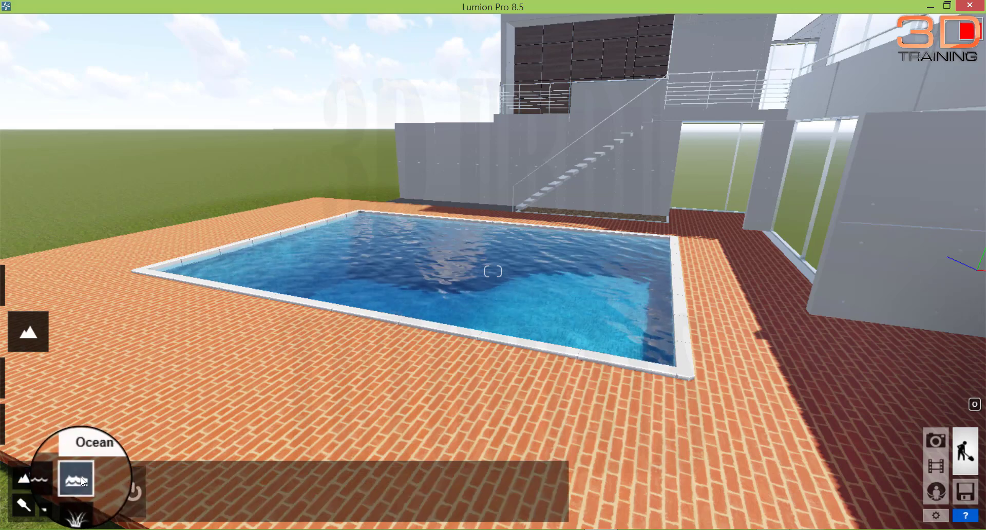
Switch the ocean on and bring the camera over the flooded brick pool deck
left_click(132, 492)
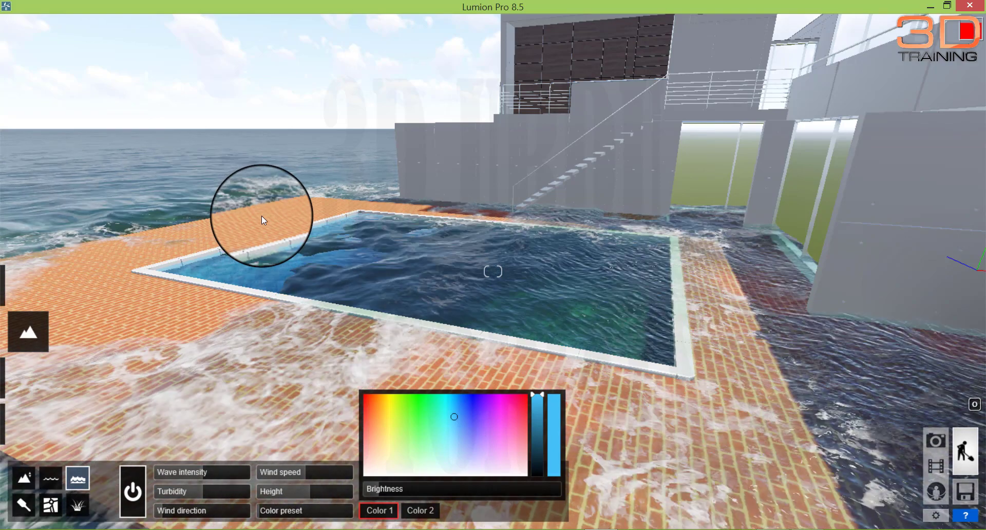
key("a")
key("a")
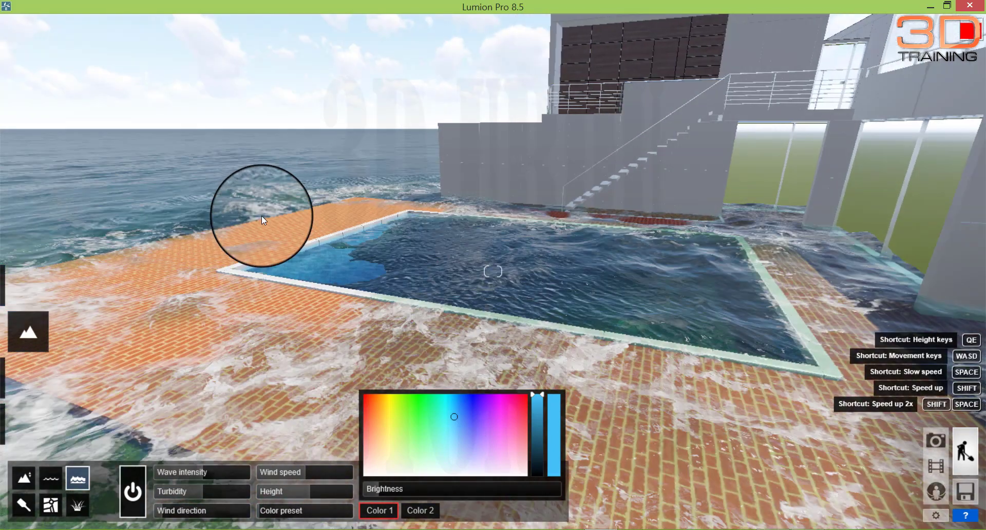
key("a")
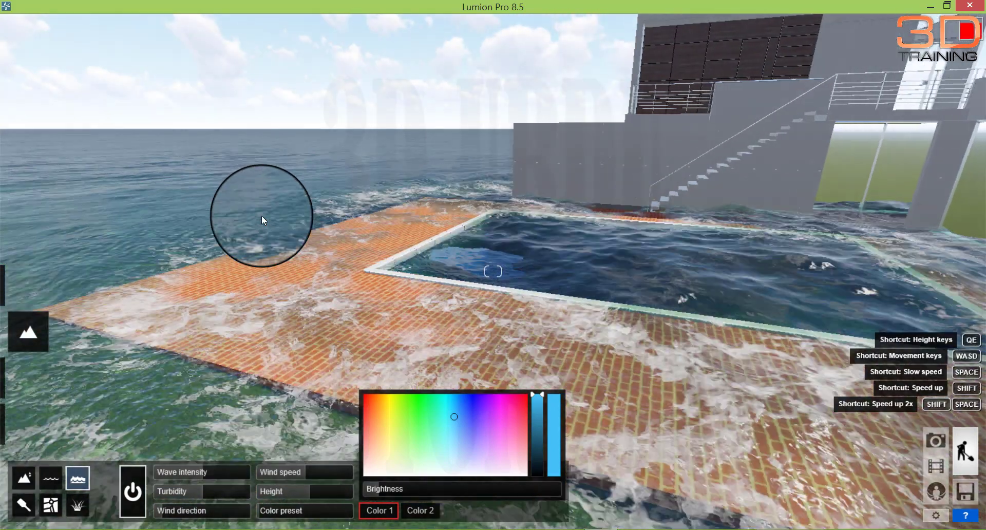
key("w")
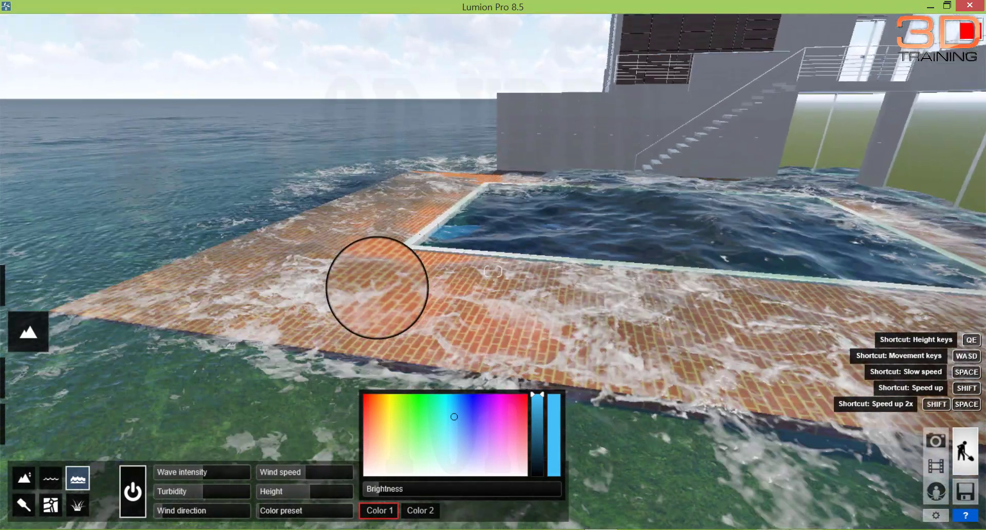
right_click_drag(377, 290, 316, 248)
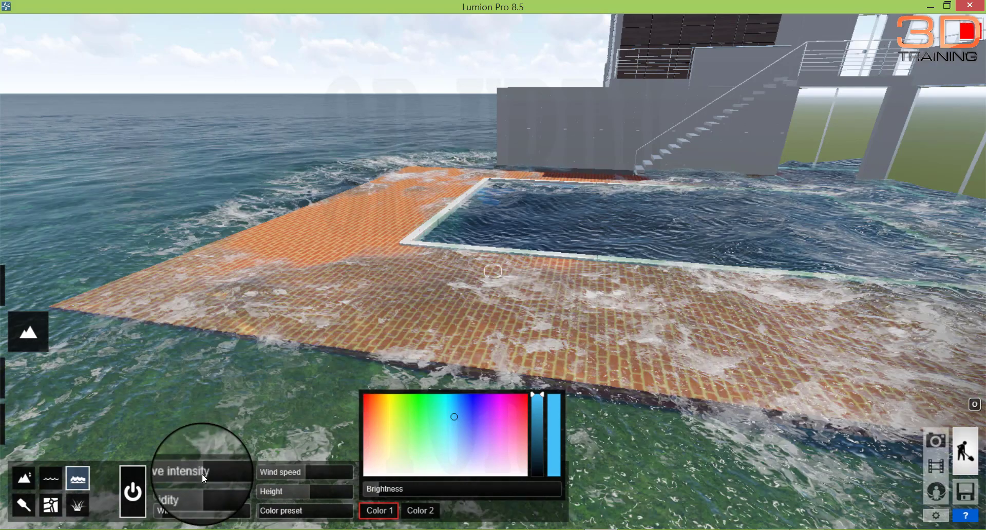
mouse_move(202, 472)
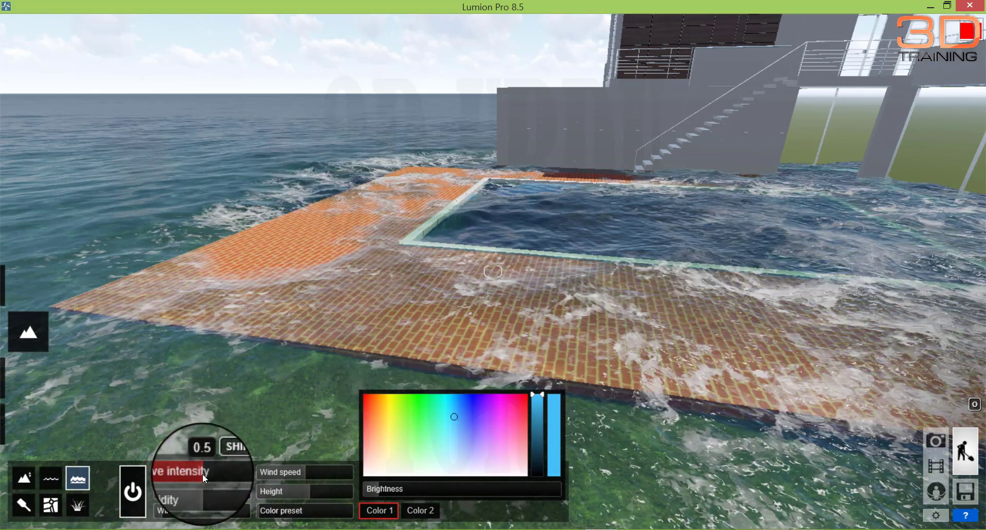
Give the ocean wave intensity 1.0, an adjusted wind direction, and wind speed about 0.4
left_click_drag(202, 474, 274, 480)
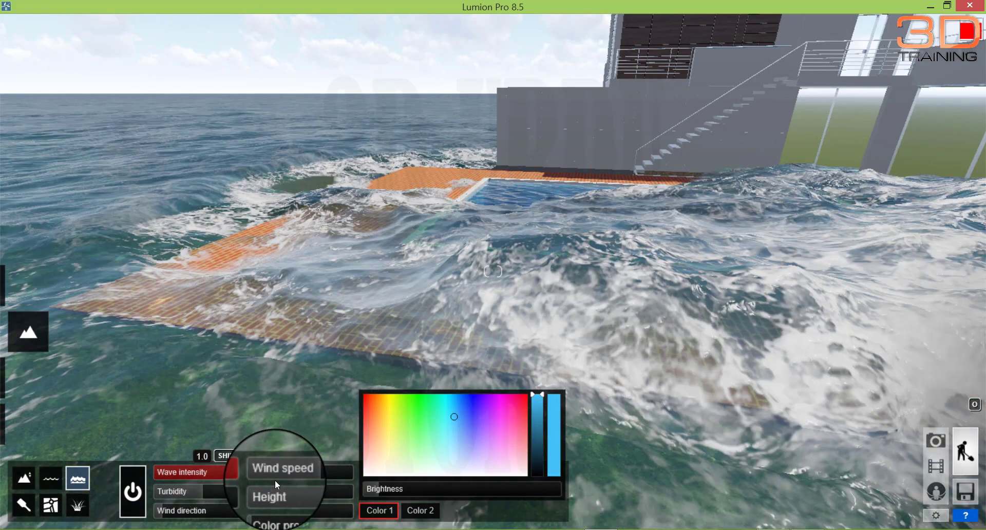
left_click_drag(274, 479, 276, 480)
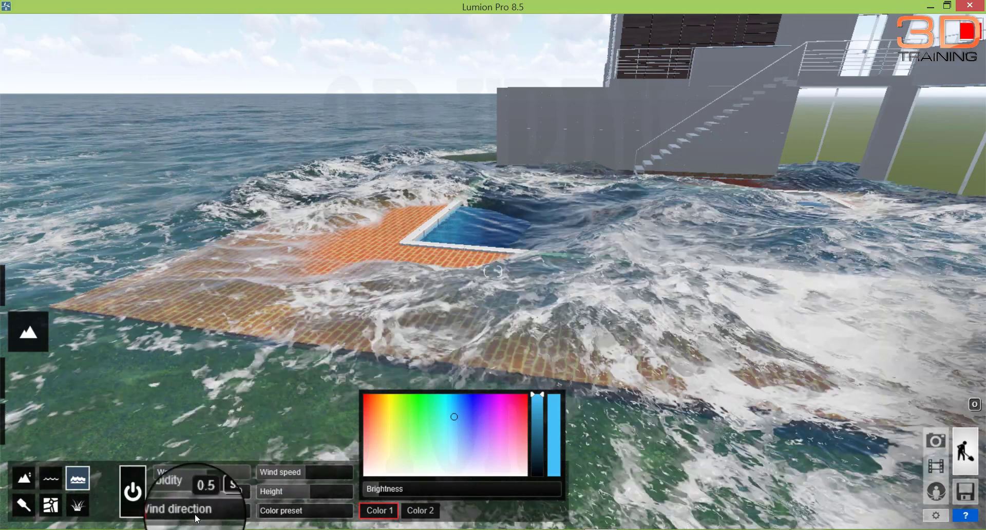
mouse_move(195, 513)
left_mouse_down("shift")
mouse_move(223, 517)
mouse_move(197, 516)
left_mouse_up("shift")
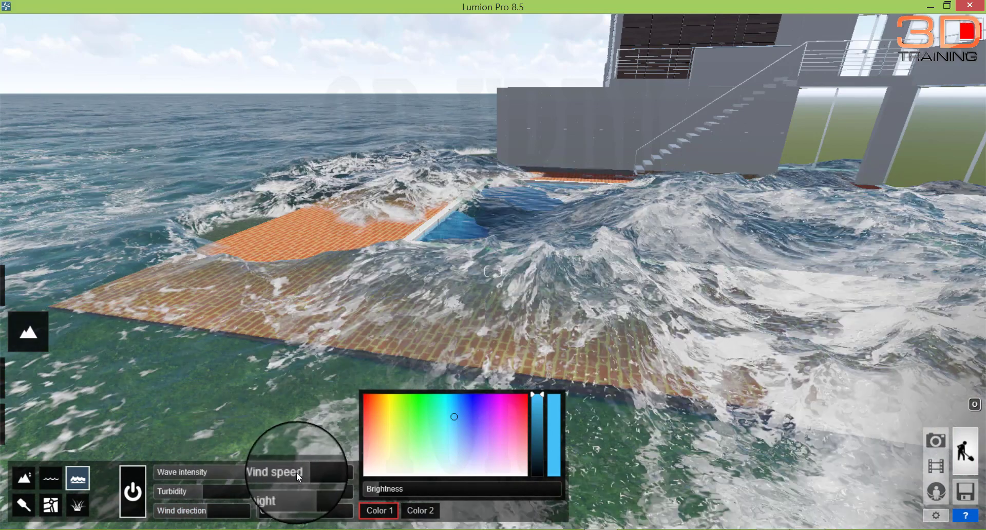
left_click_drag(297, 472, 349, 473)
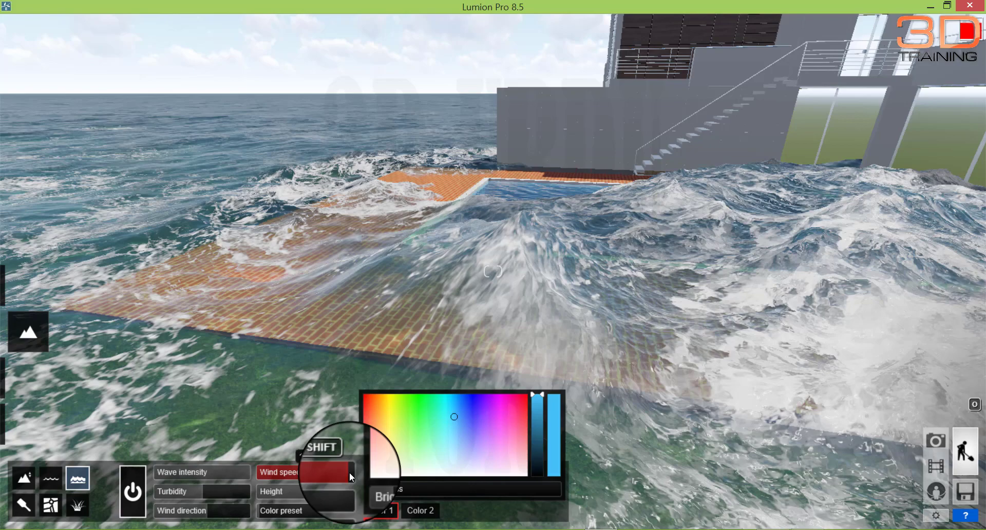
left_click_drag(349, 473, 293, 472, "shift")
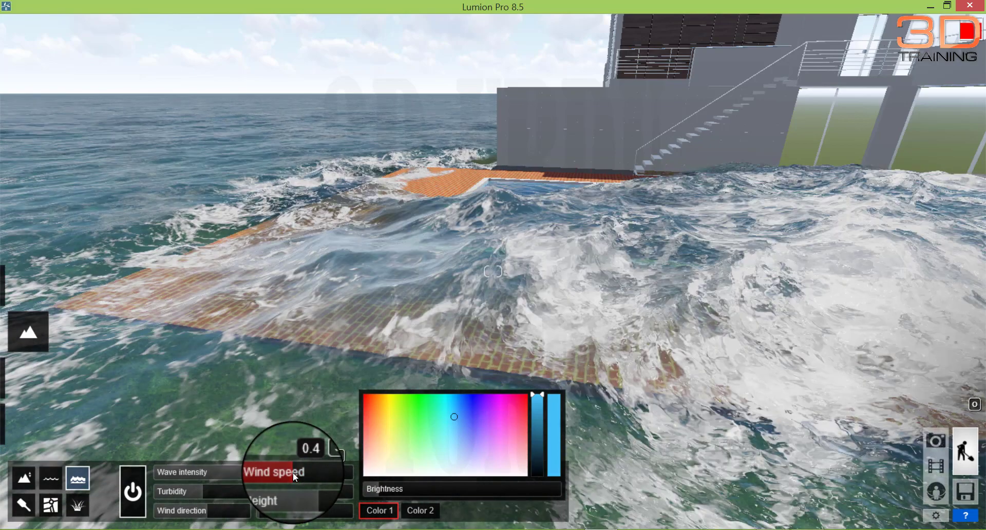
left_click_drag(293, 472, 293, 473)
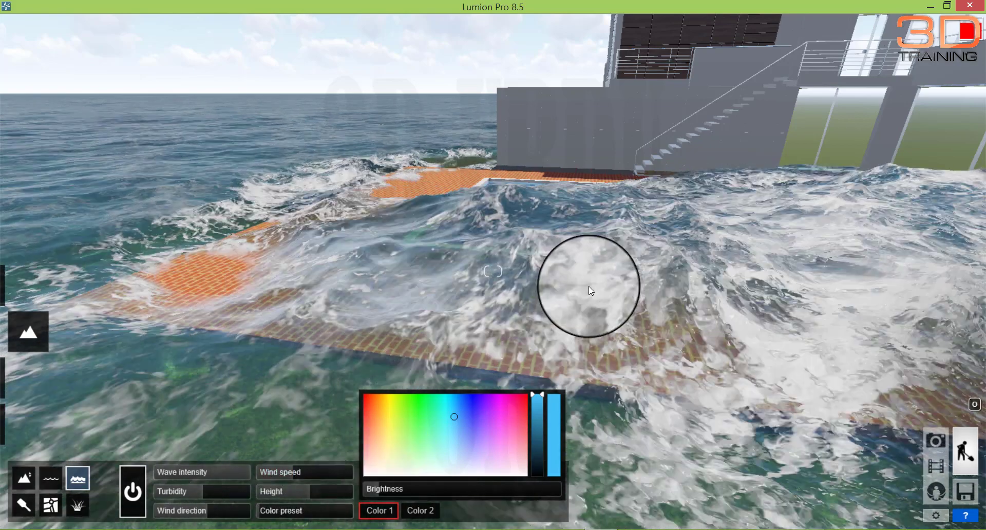
right_click_drag(589, 286, 600, 297)
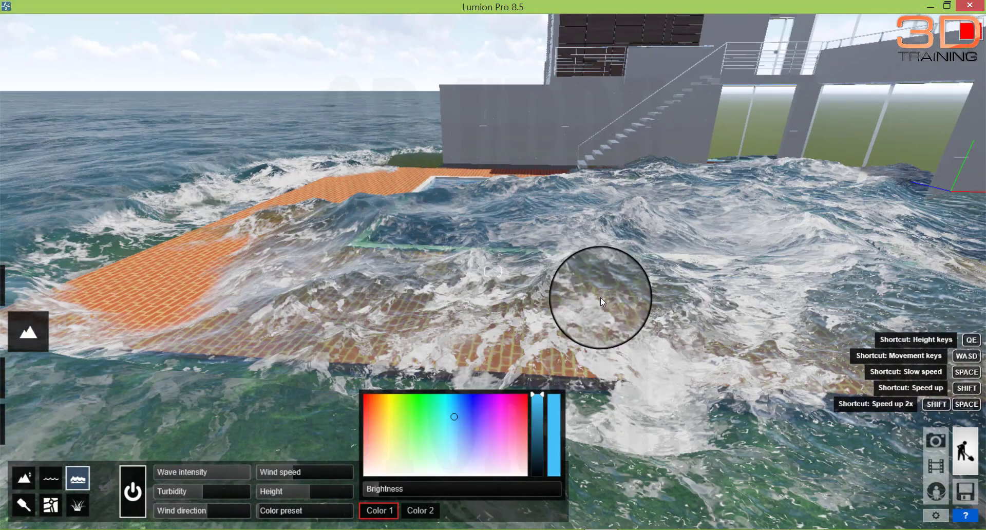